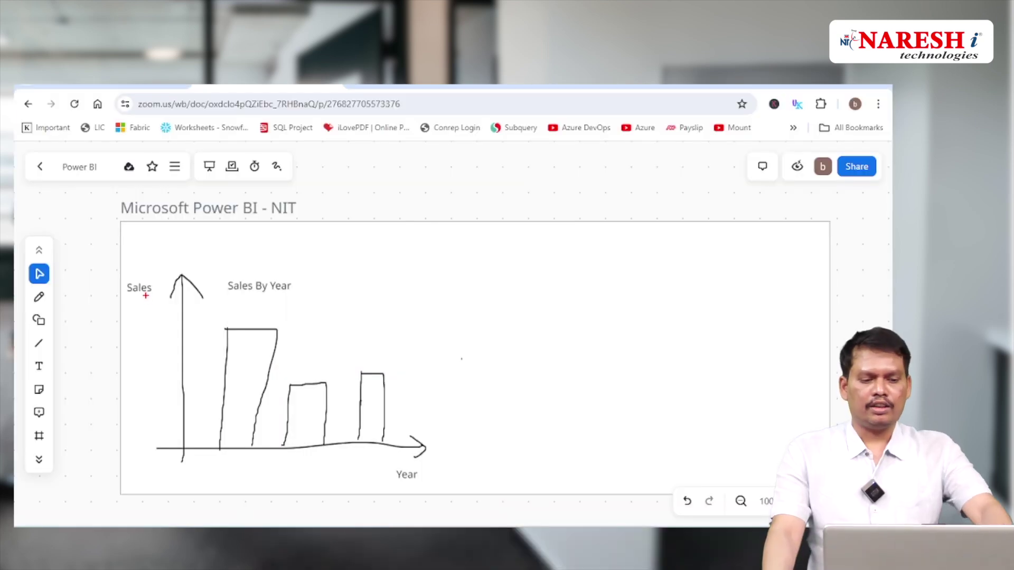
- Circle the Sales and Year axis labels on the whiteboard sketch, then clear the annotations
mouse_move(158, 276)
left_mouse_down()
mouse_move(121, 270)
mouse_move(95, 296)
mouse_move(149, 310)
mouse_move(159, 278)
left_mouse_up()
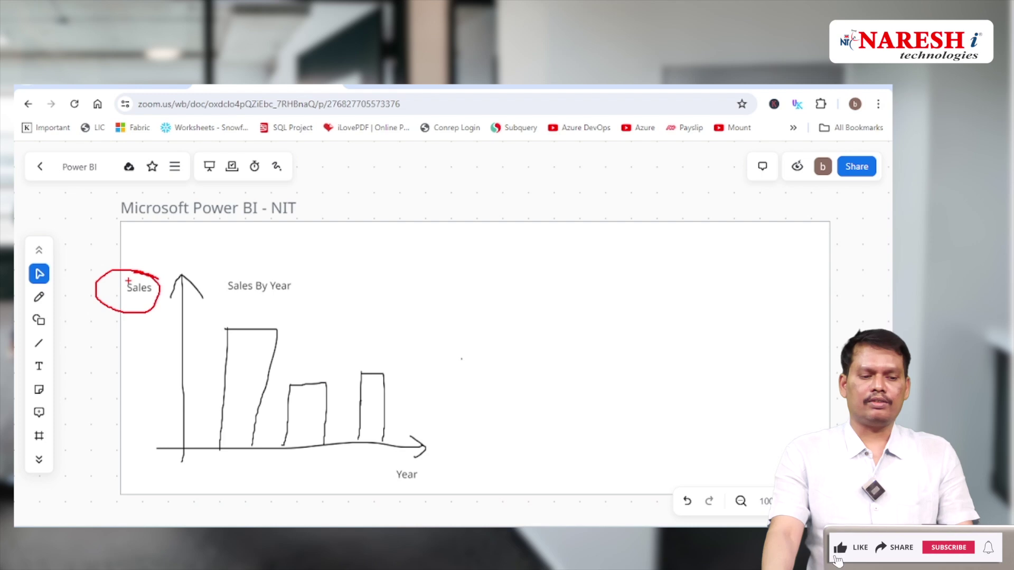
left_click_drag(395, 461, 436, 482)
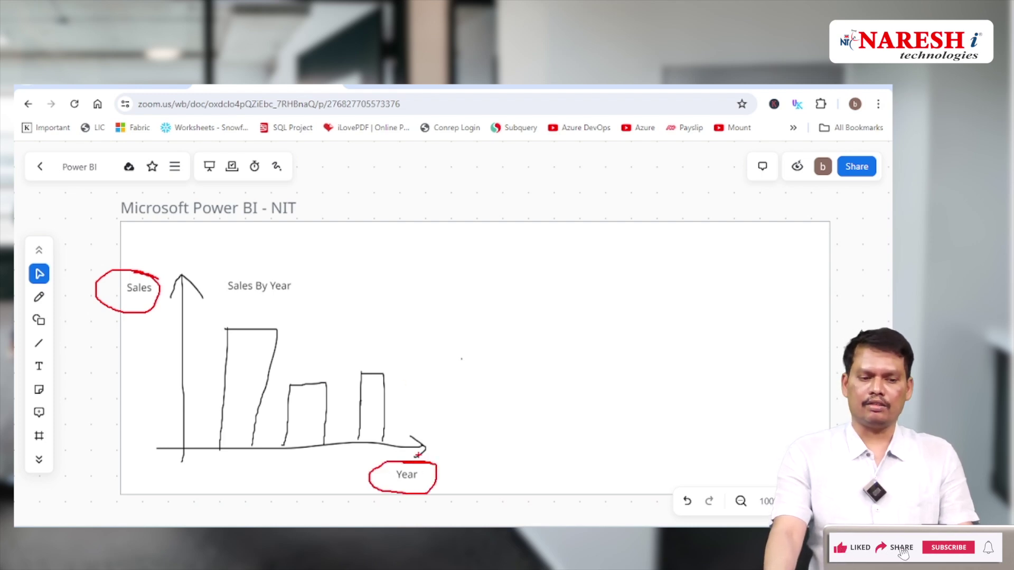
key("Escape")
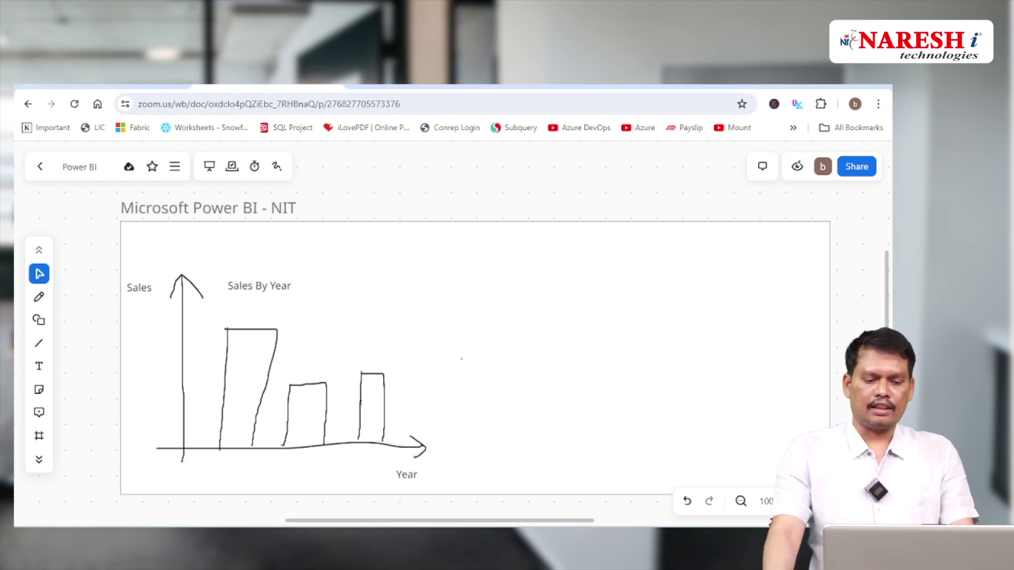
- Bring the untitled Power BI report forward and return to its blank canvas
mouse_move(456, 488)
left_click(365, 494)
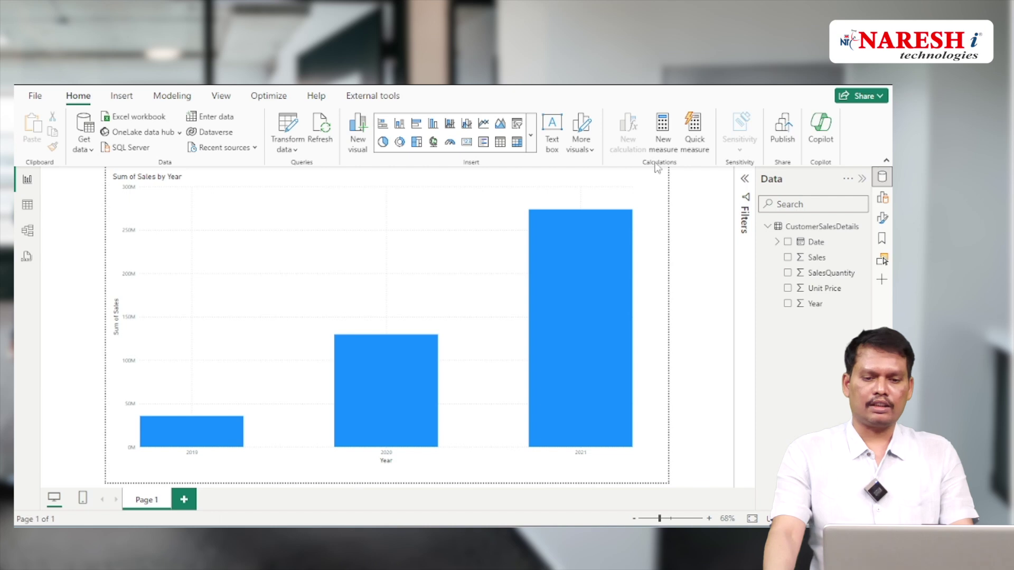
left_click(35, 95)
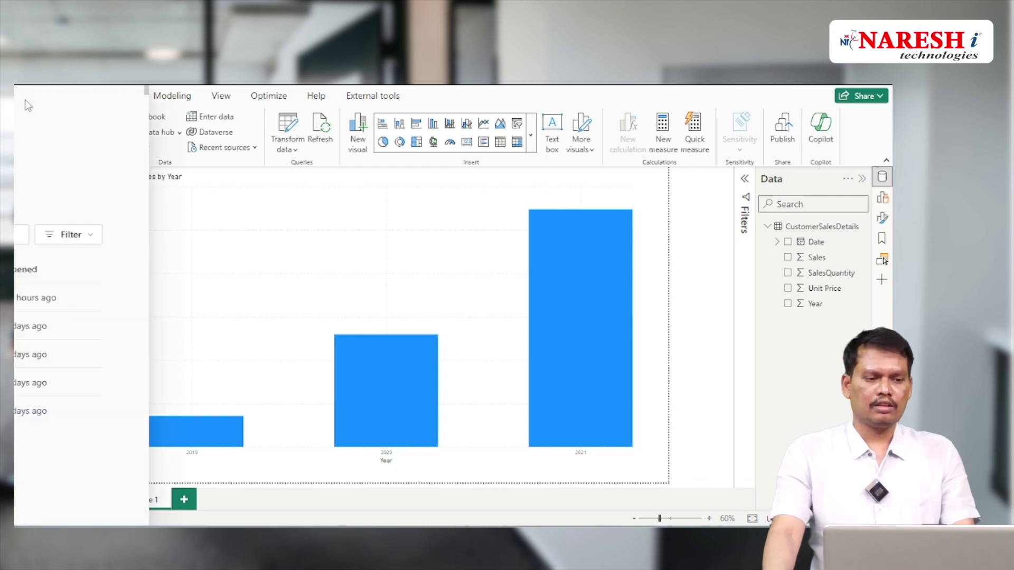
left_click(228, 185)
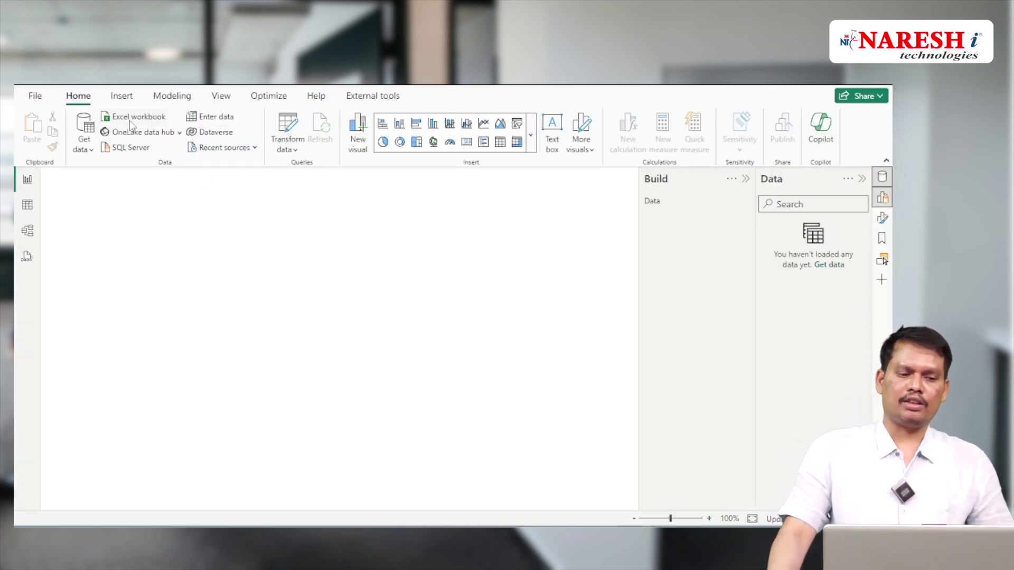
- Import the sample workbook and open its CustomerSalesDetails table in Power Query with Transform Data
left_click(132, 117)
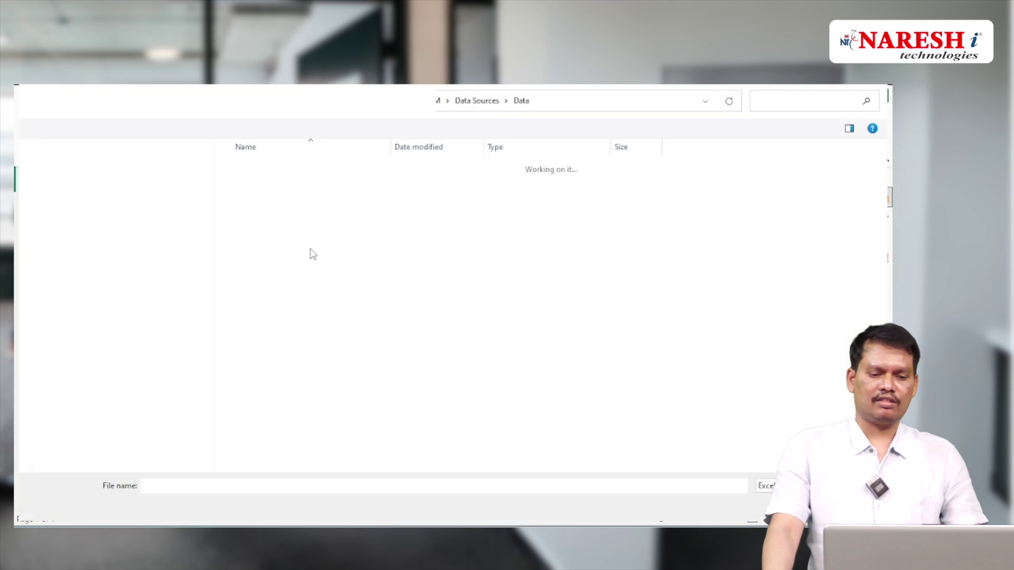
left_click(249, 270)
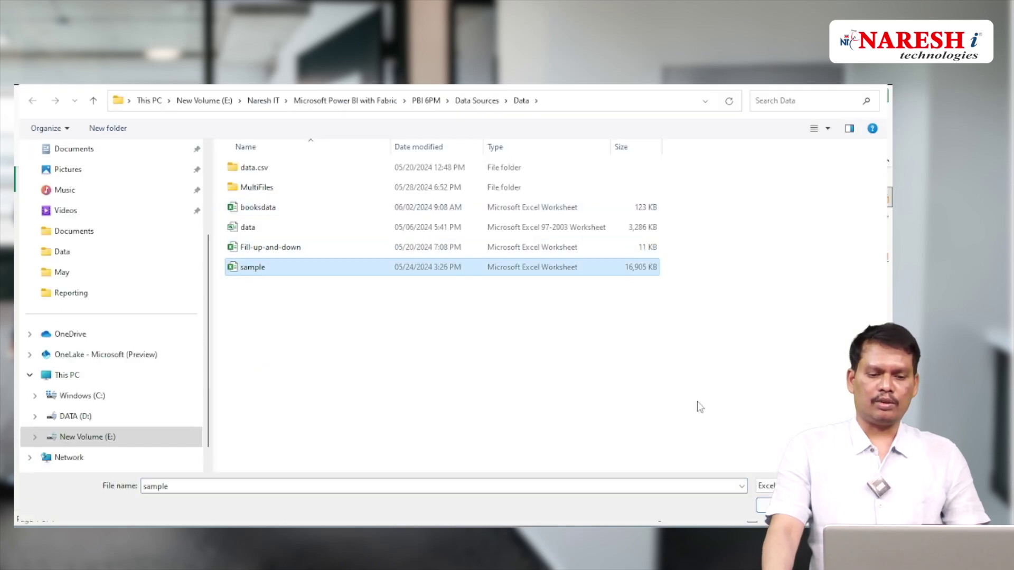
key("Return")
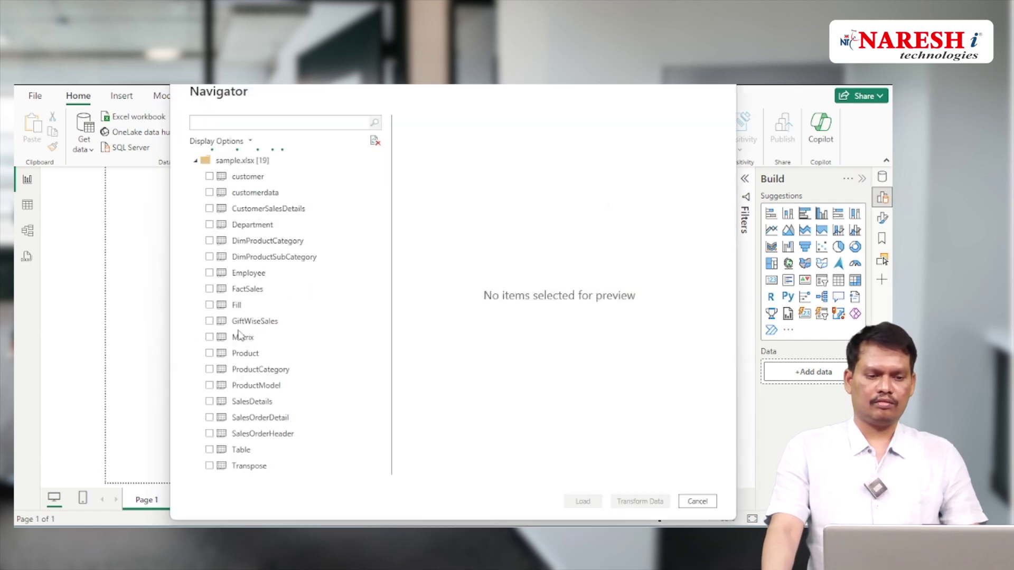
left_click(209, 209)
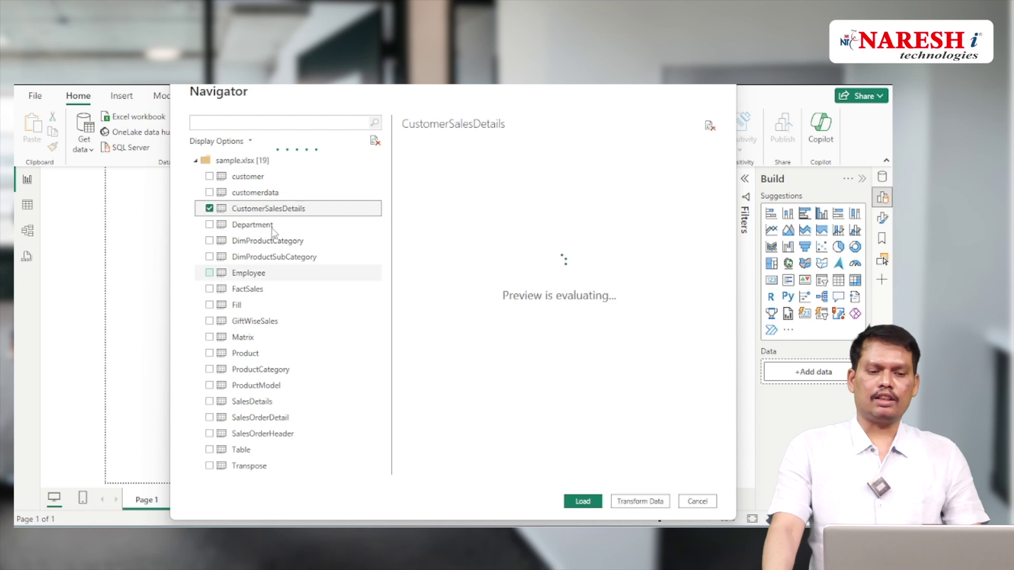
left_click(627, 506)
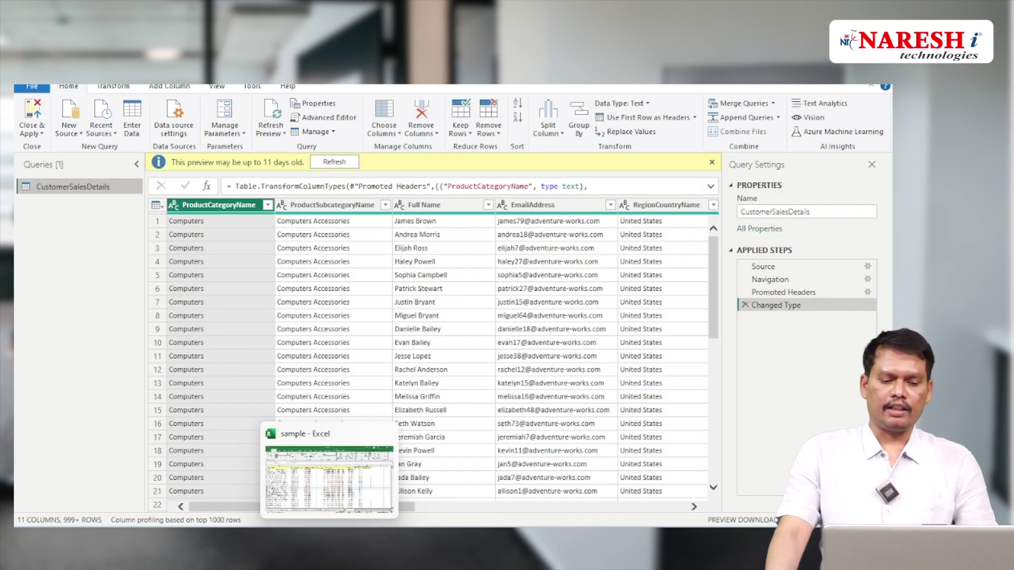
- Use Choose Columns to drop everything except Date, Unit Price and SalesQuantity
left_click(274, 475)
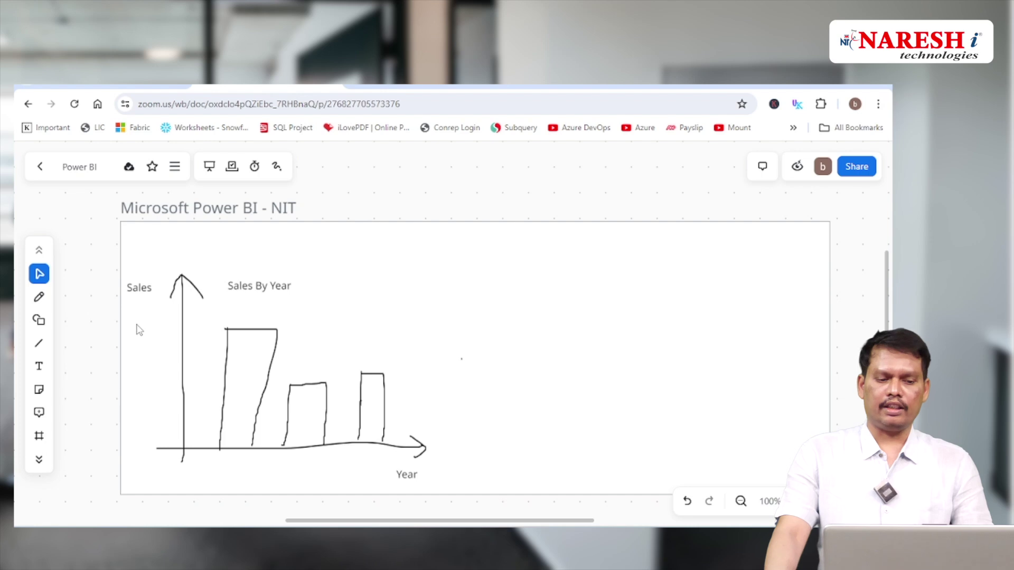
key("alt+Tab")
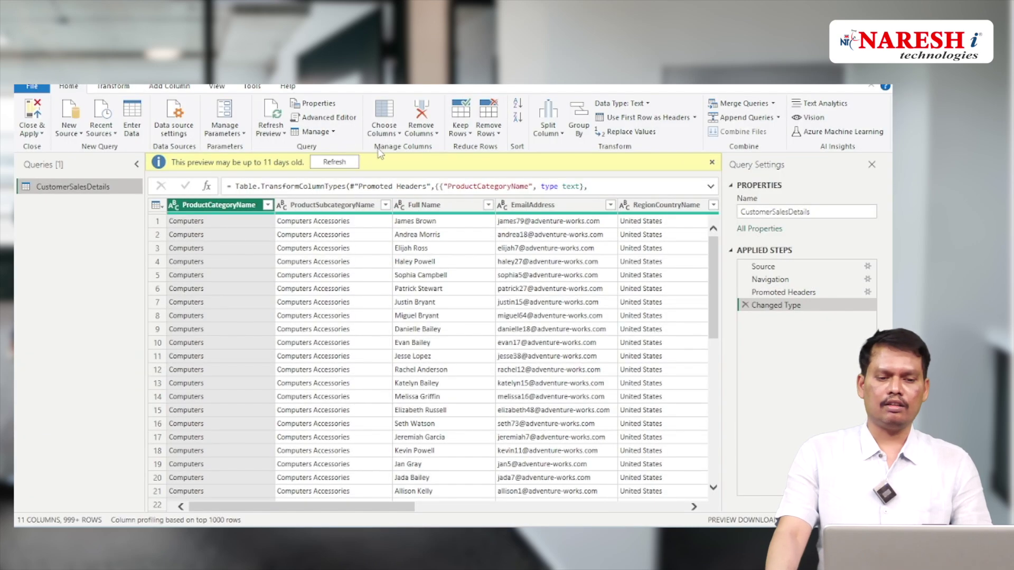
left_click(382, 112)
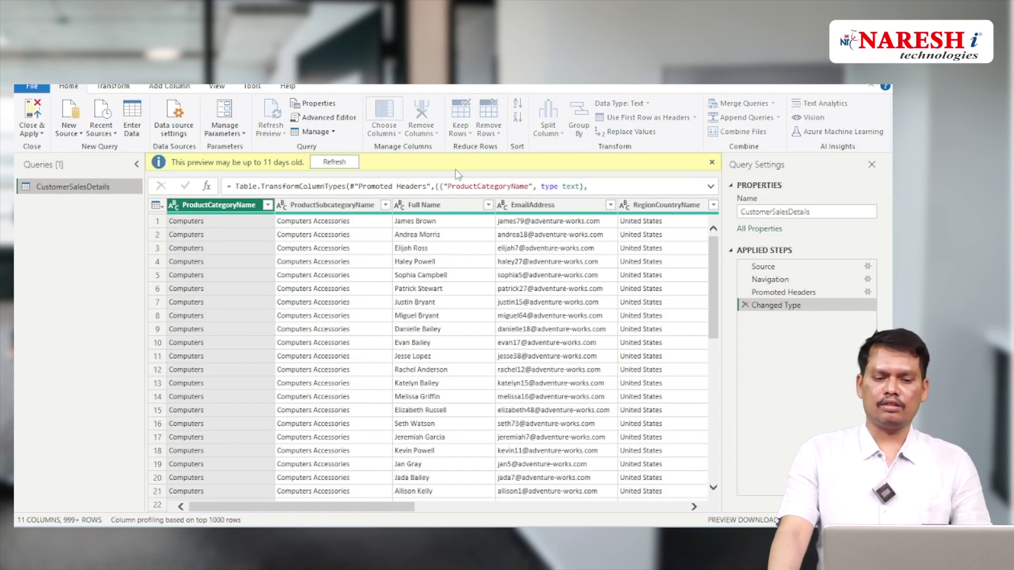
left_click(371, 182)
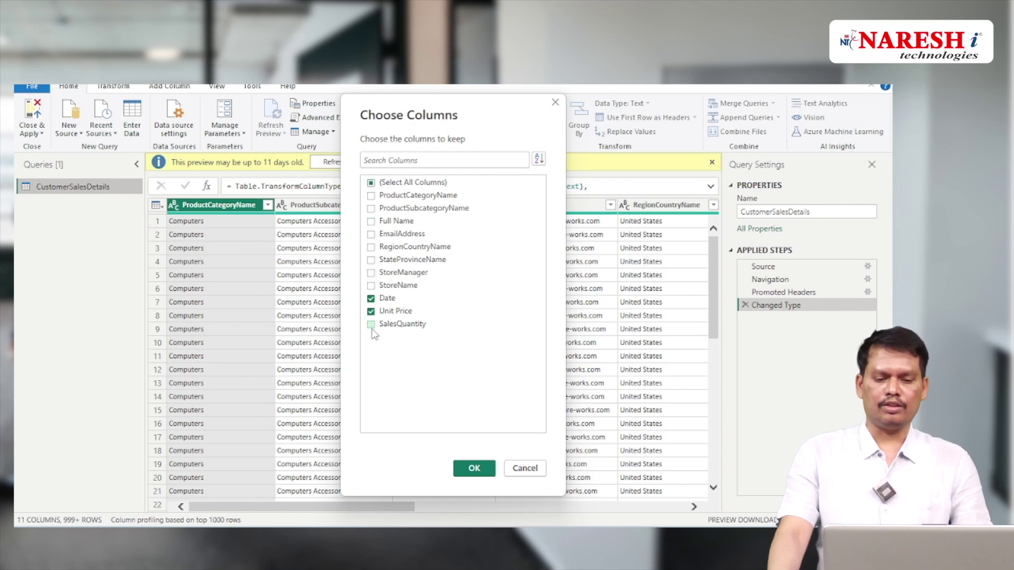
left_click(483, 469)
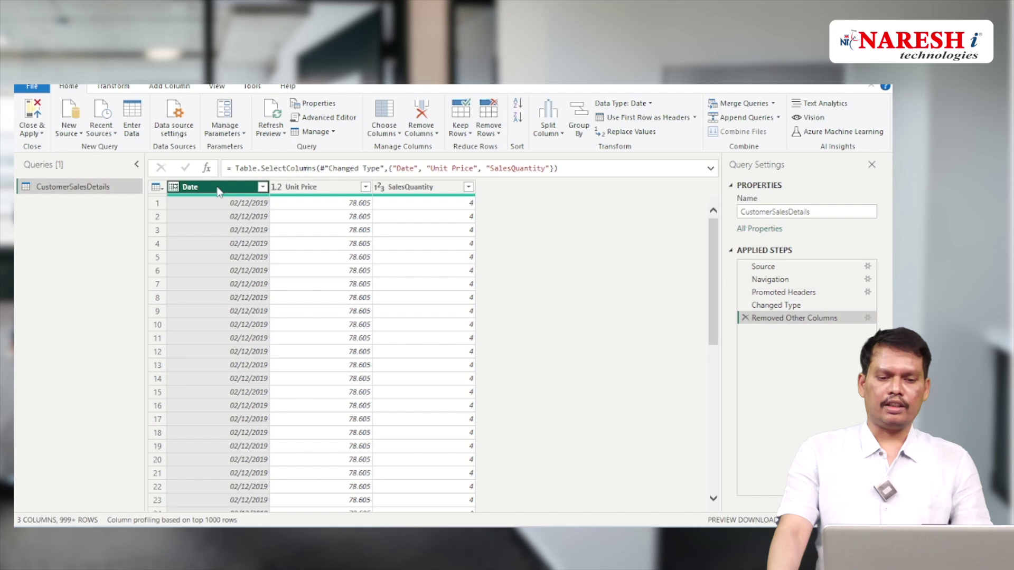
- Extract a Year column from Date, then select the Date and Unit Price columns
left_click(158, 89)
left_click(525, 134)
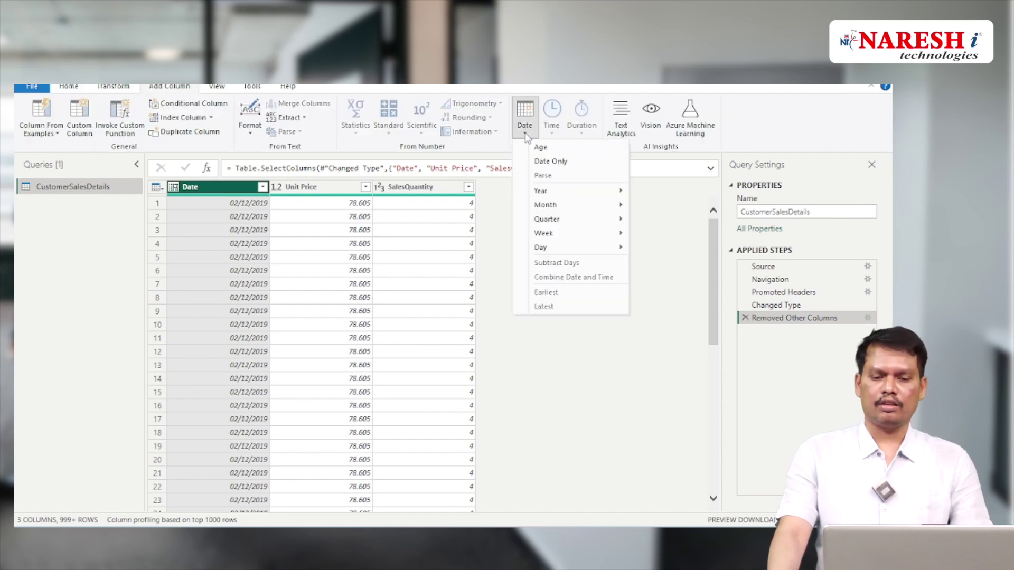
mouse_move(560, 192)
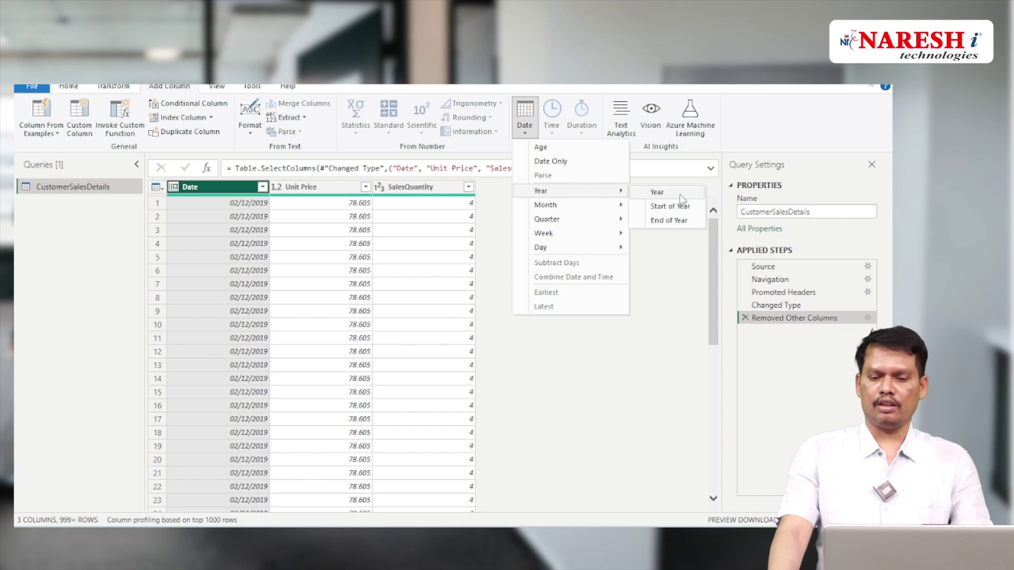
left_click(681, 194)
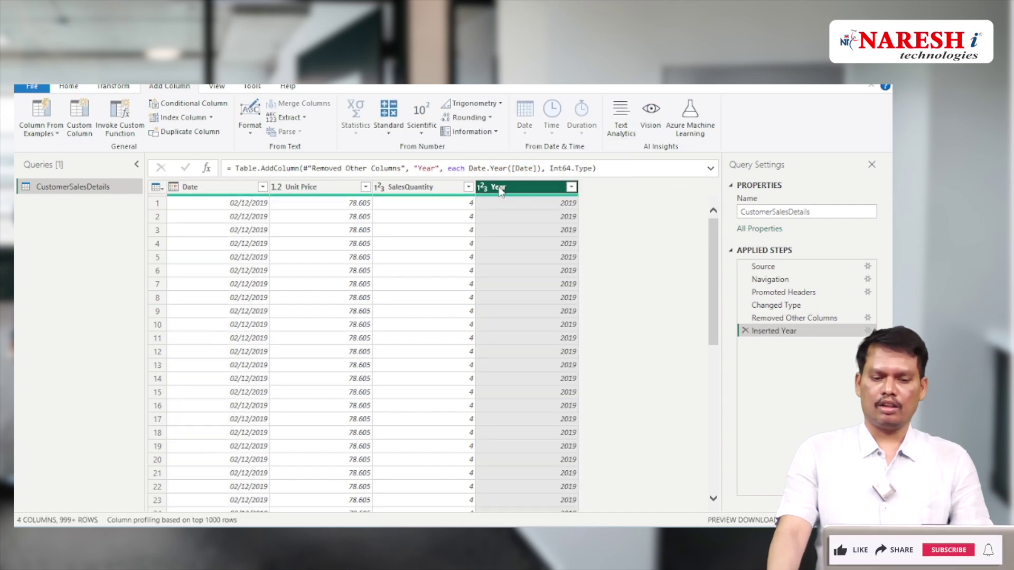
left_click(218, 192)
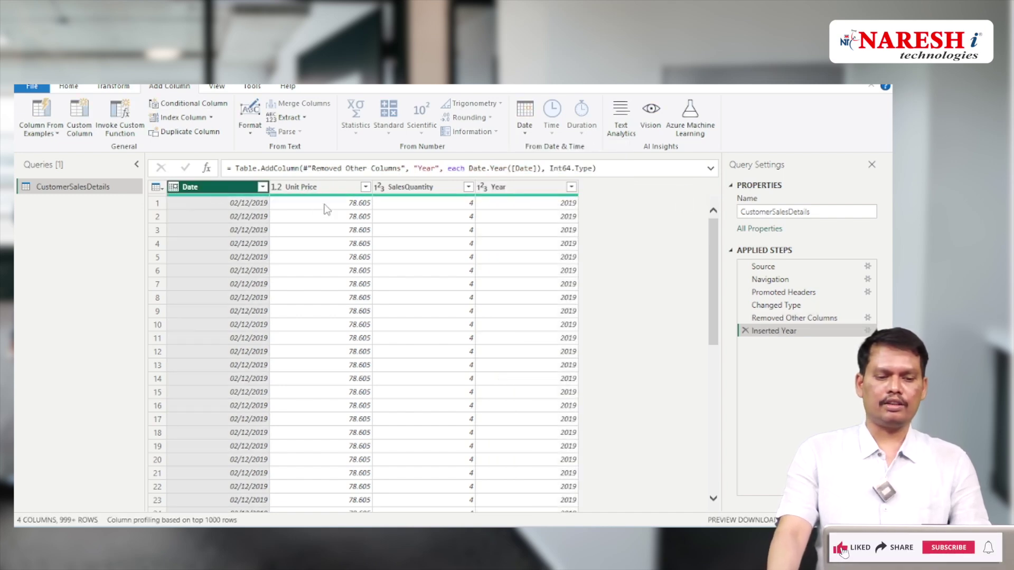
left_click(310, 192)
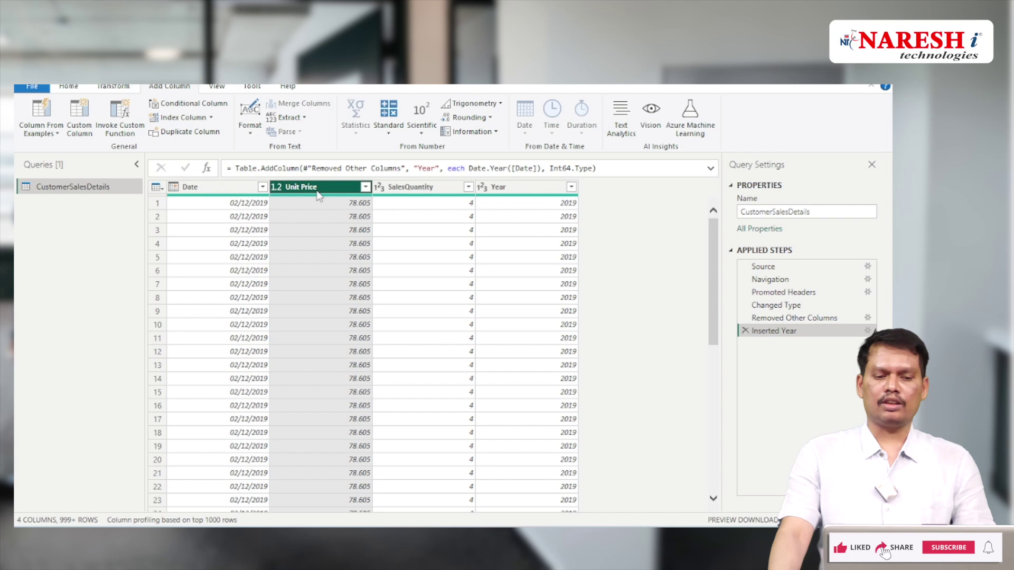
- Multiply Unit Price by SalesQuantity into a new column
double_click(408, 190)
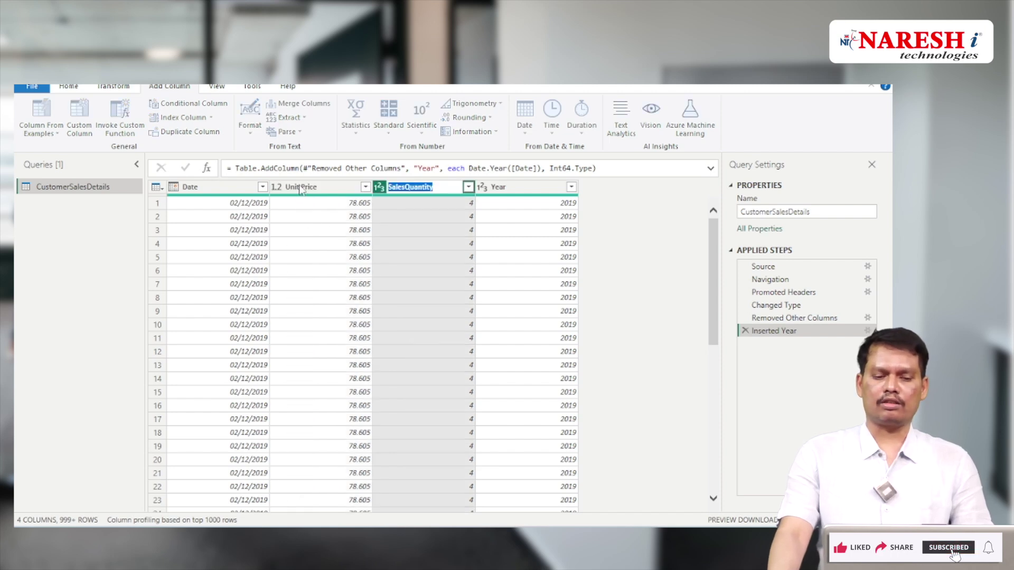
key("Return")
left_click(302, 190)
left_click(412, 191, "ctrl")
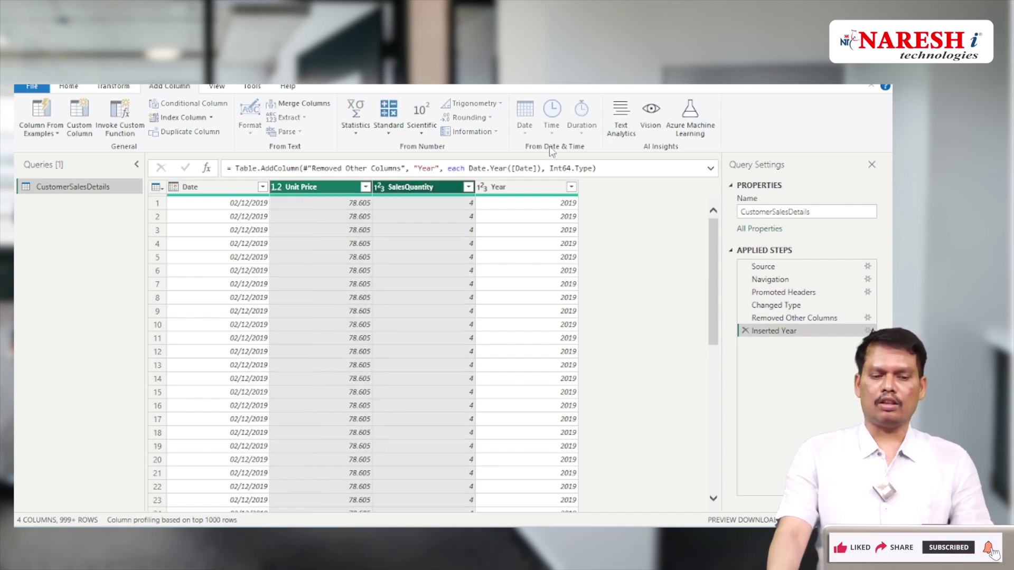
left_click(391, 133)
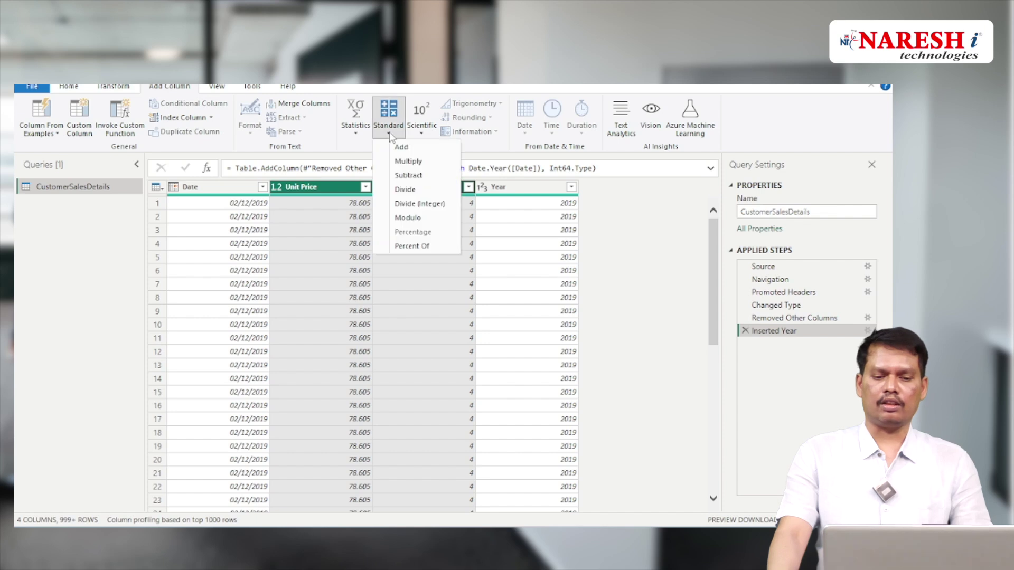
left_click(415, 164)
- Rename the new Multiplication column to 'Sales' in the formula bar and return to the whiteboard sketch
double_click(423, 169)
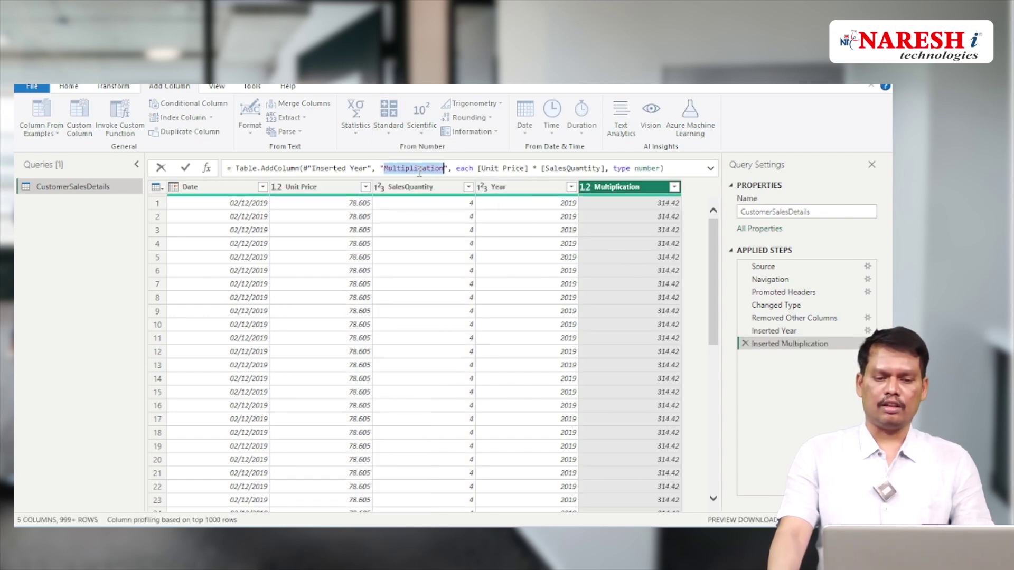
type("Sales")
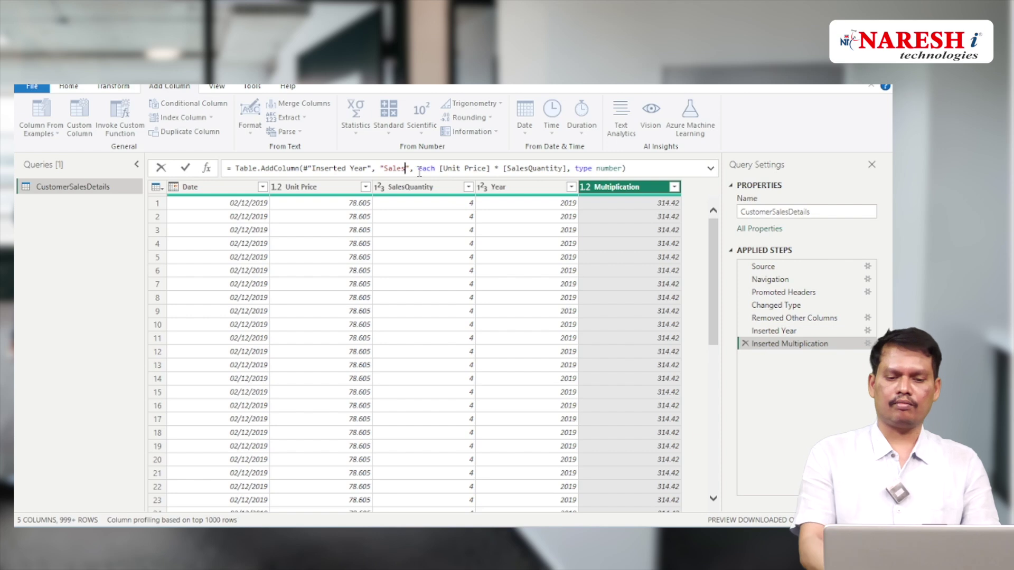
left_click(69, 87)
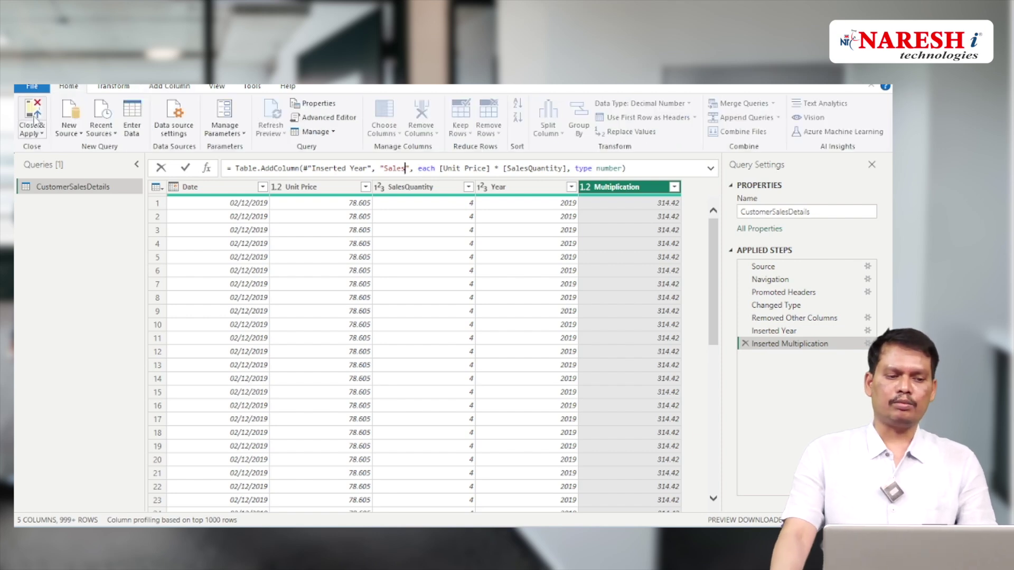
key("alt+Tab")
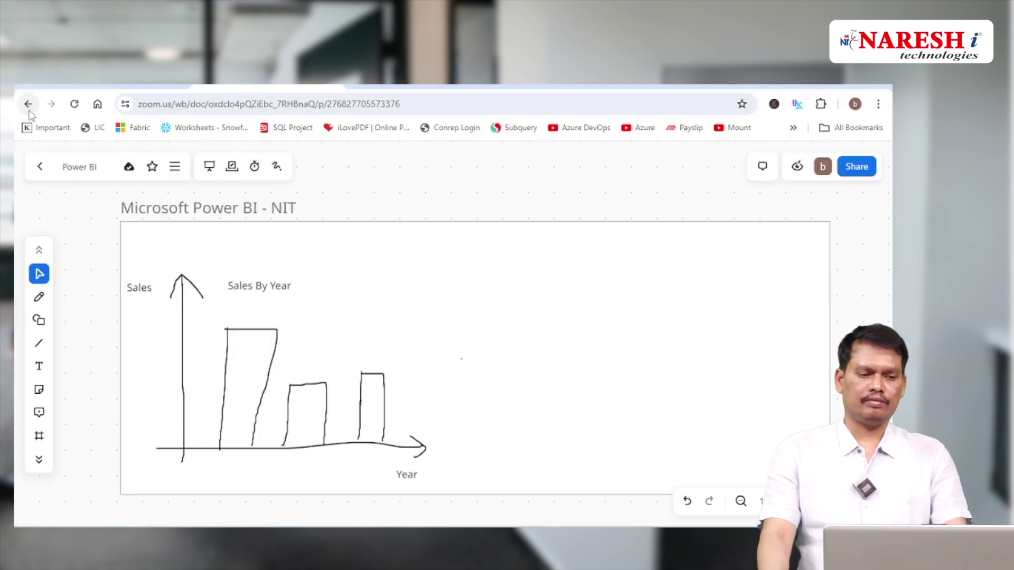
- Switch back to the Power BI report, where CustomerSalesDetails loads with 4,619 rows
key("alt+Tab")
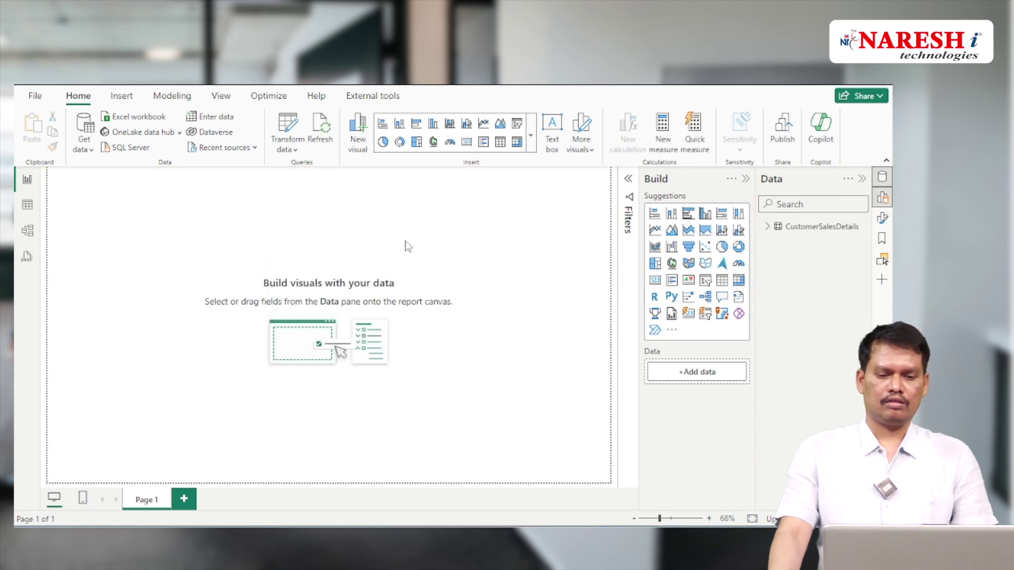
- Add Sales and Year from CustomerSalesDetails to an enlarged column chart, with Year on the X-axis
left_click(769, 227)
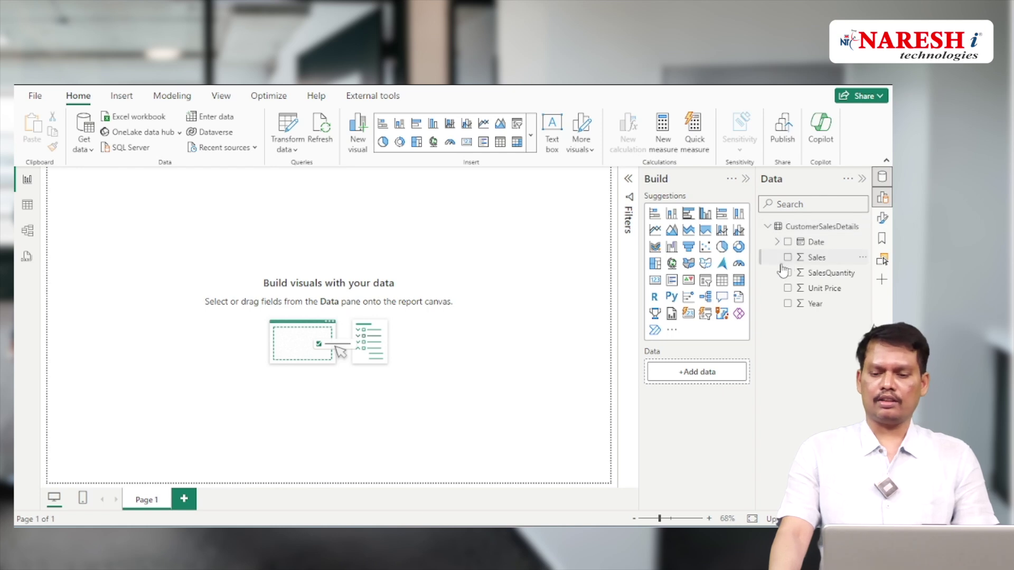
left_click(787, 257)
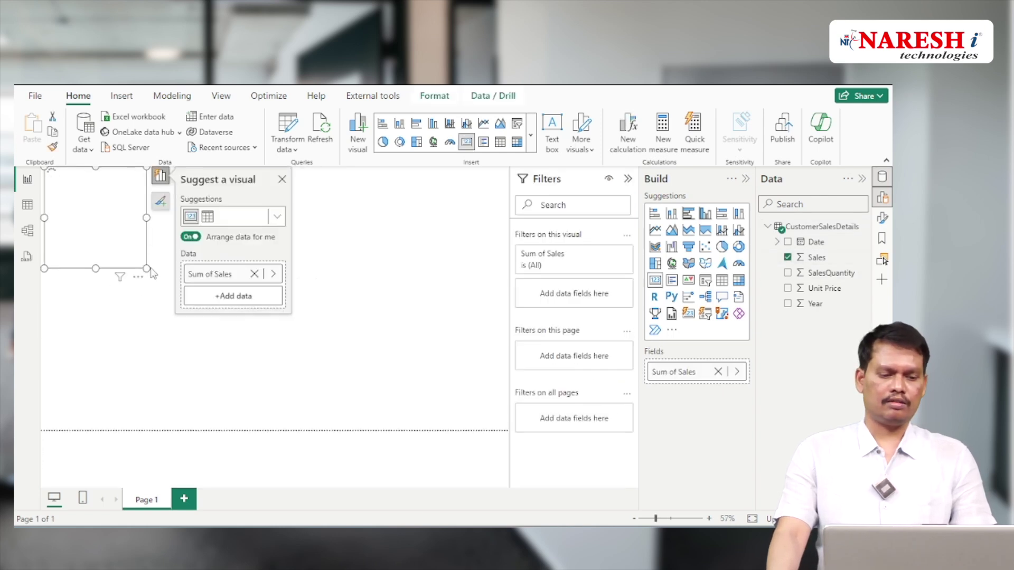
left_click_drag(157, 273, 485, 416)
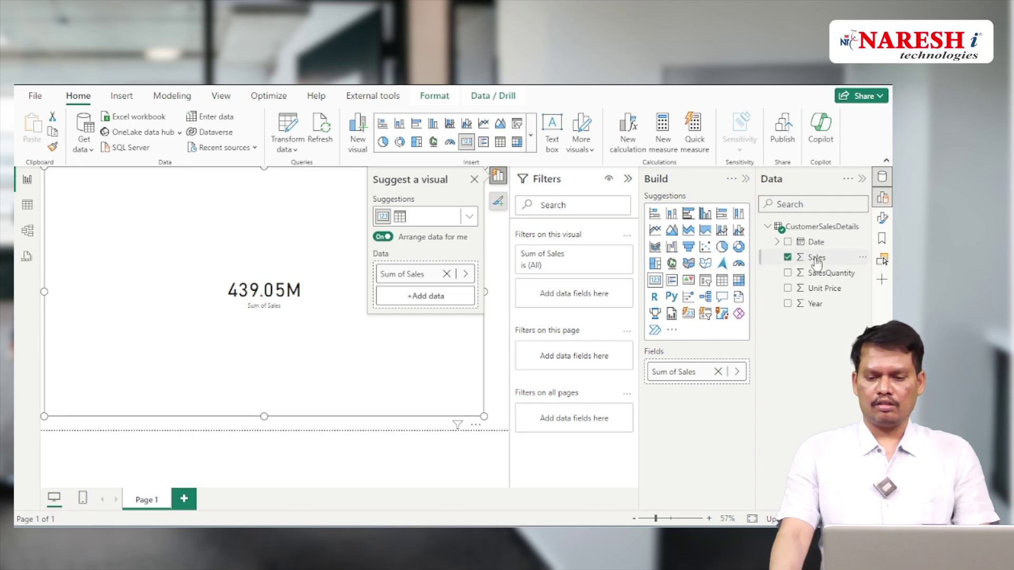
left_click(787, 304)
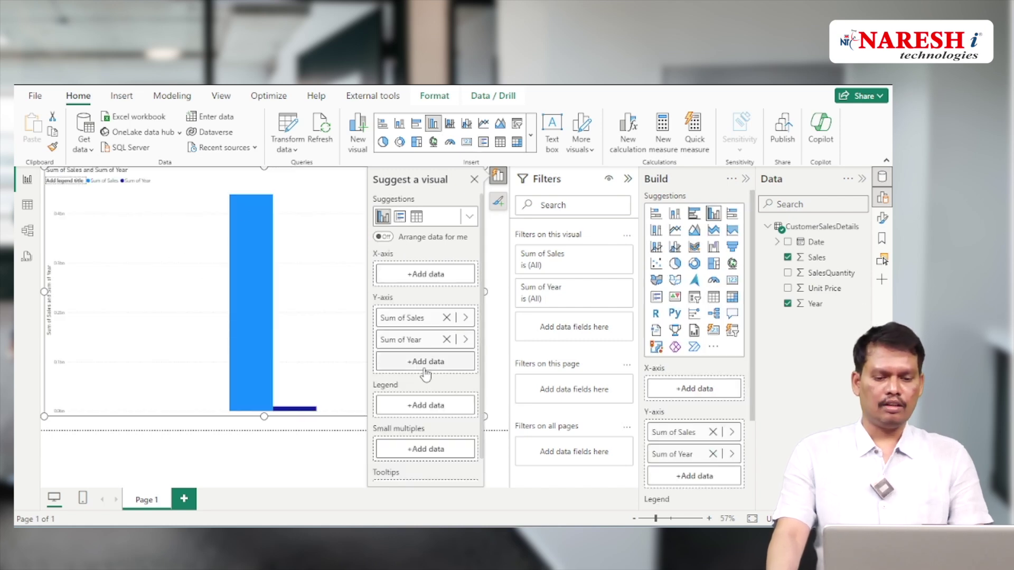
left_click_drag(403, 340, 414, 282)
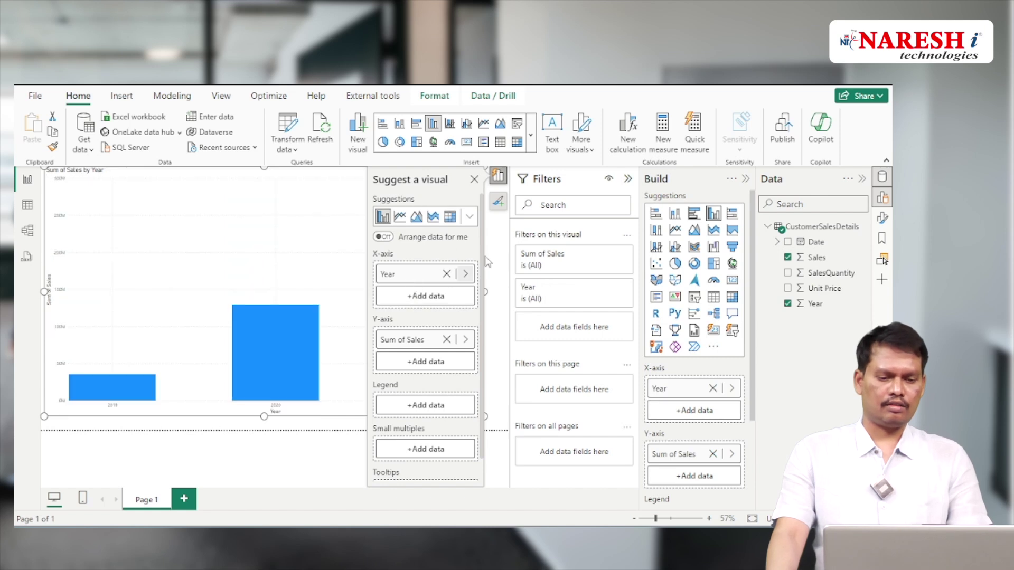
- Close the visual suggestions and Filters pane, then copy the Sales by Segment chart from the other report
left_click(474, 179)
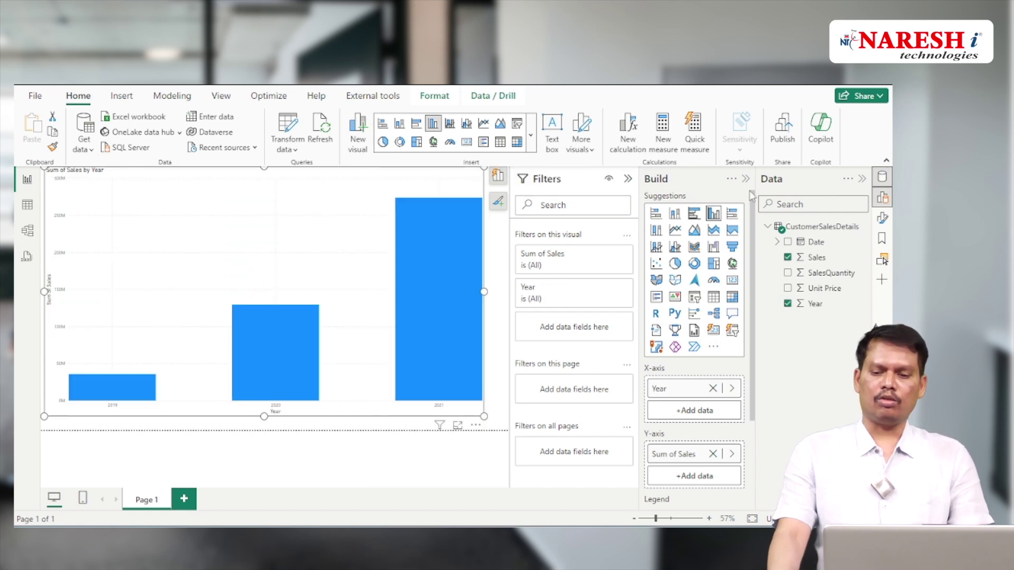
left_click(628, 179)
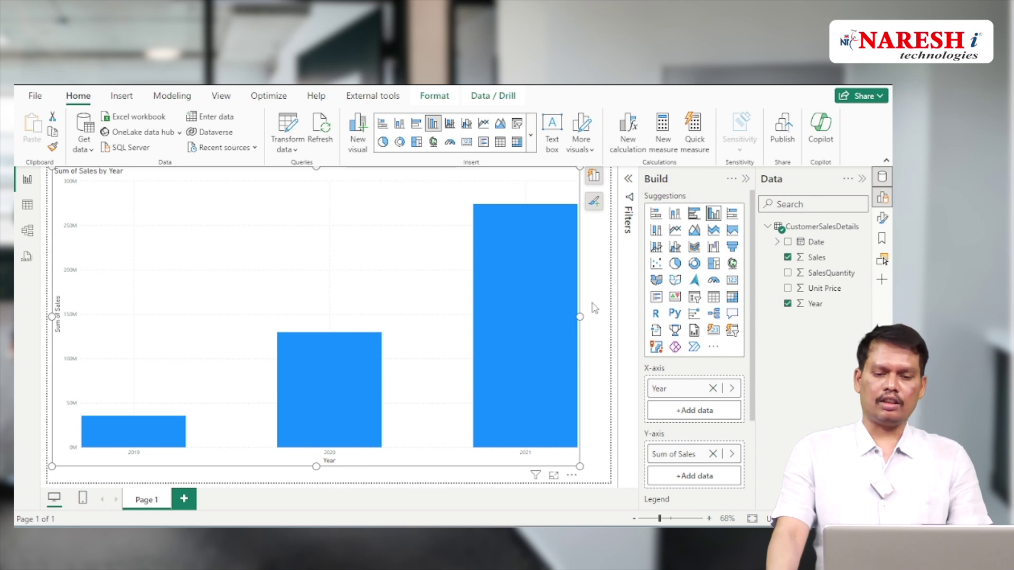
mouse_move(385, 527)
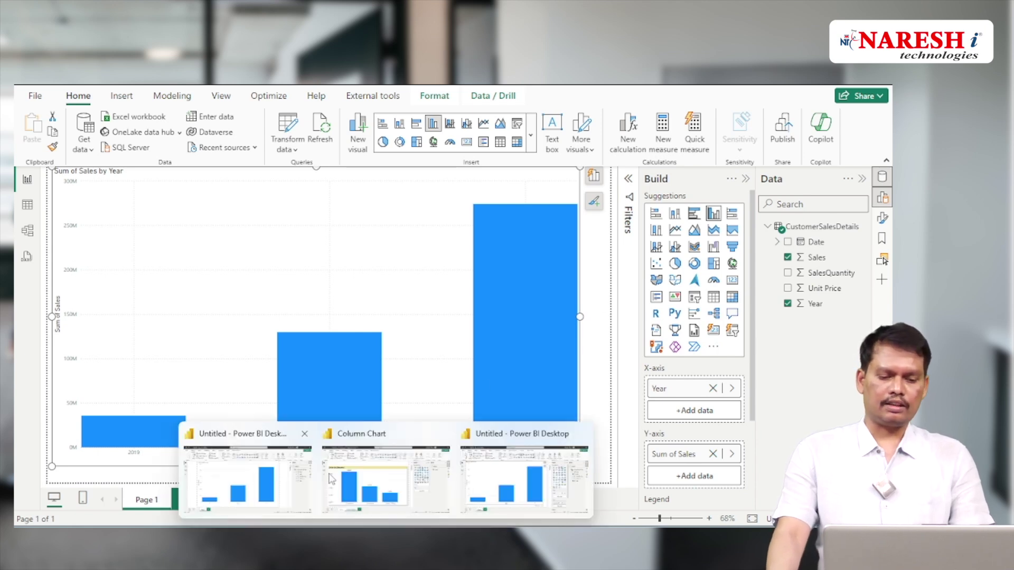
left_click(378, 473)
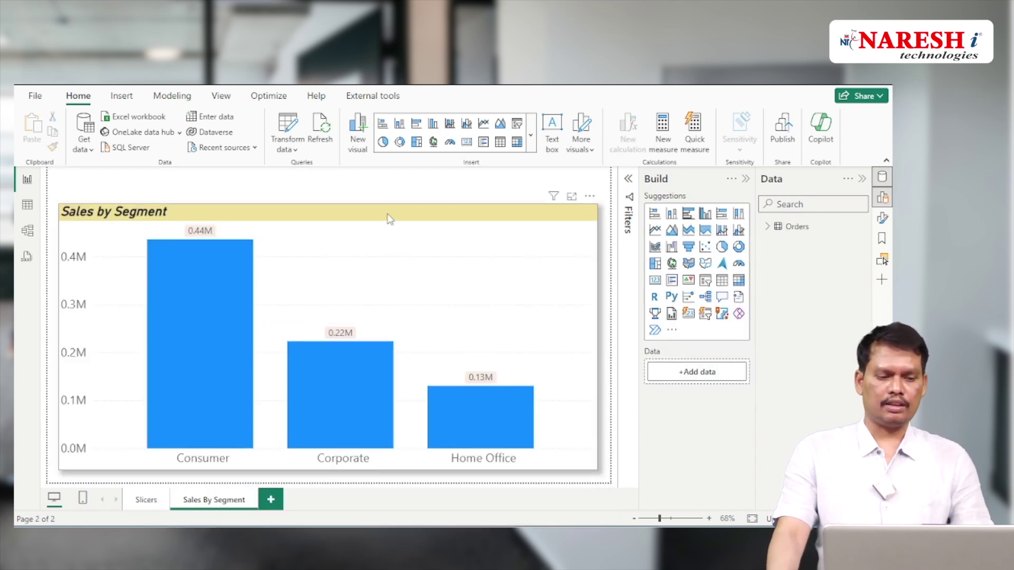
left_click(388, 219)
- Paste the Sales by Segment chart onto a new Page 2 and return to Page 1
mouse_move(375, 527)
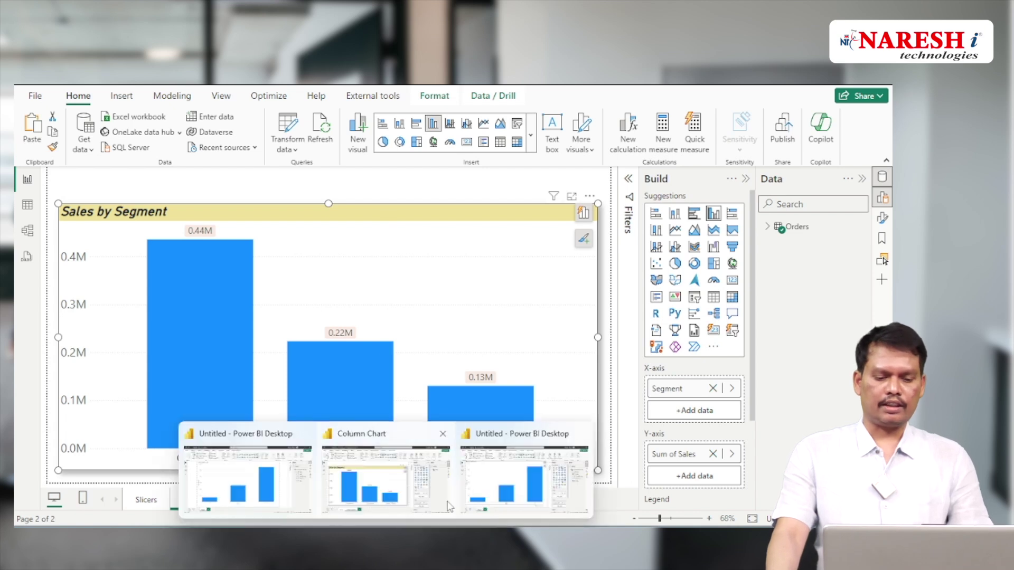
left_click(464, 501)
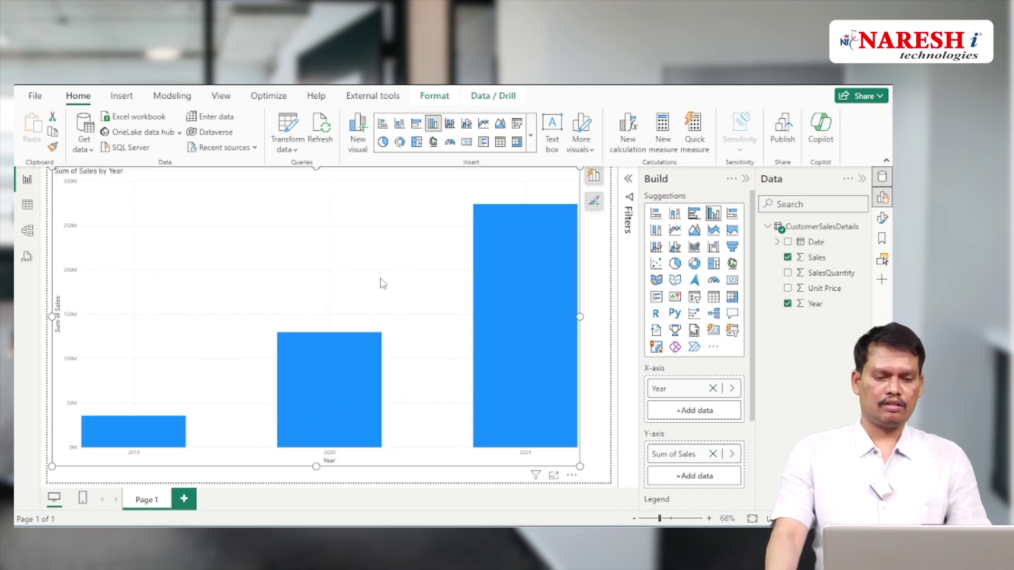
key("ctrl+m")
key("ctrl+v")
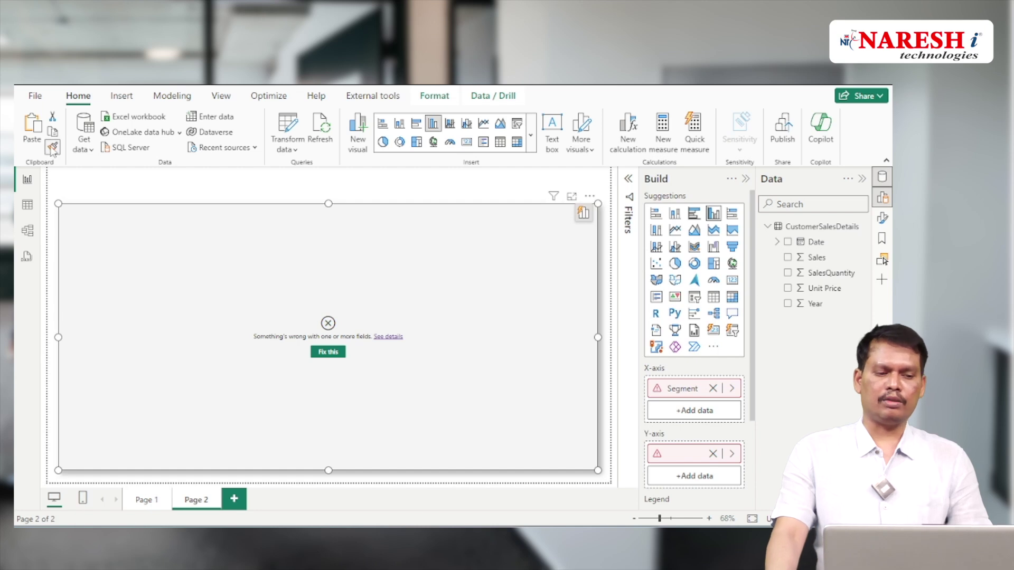
left_click(155, 497)
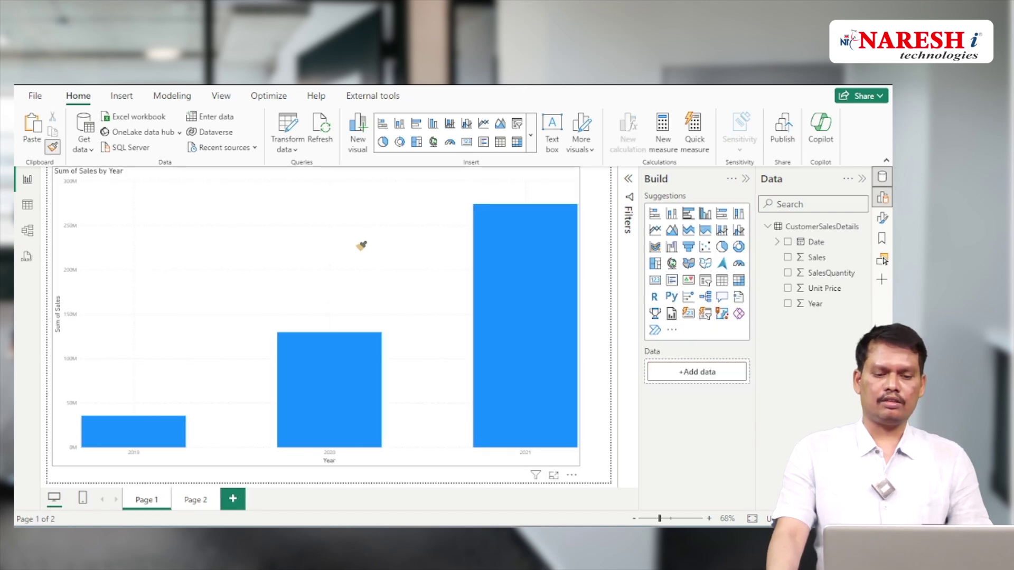
- Apply the copied Sales by Segment formatting to the year chart and retitle it 'Sales by Year'
left_click(358, 244)
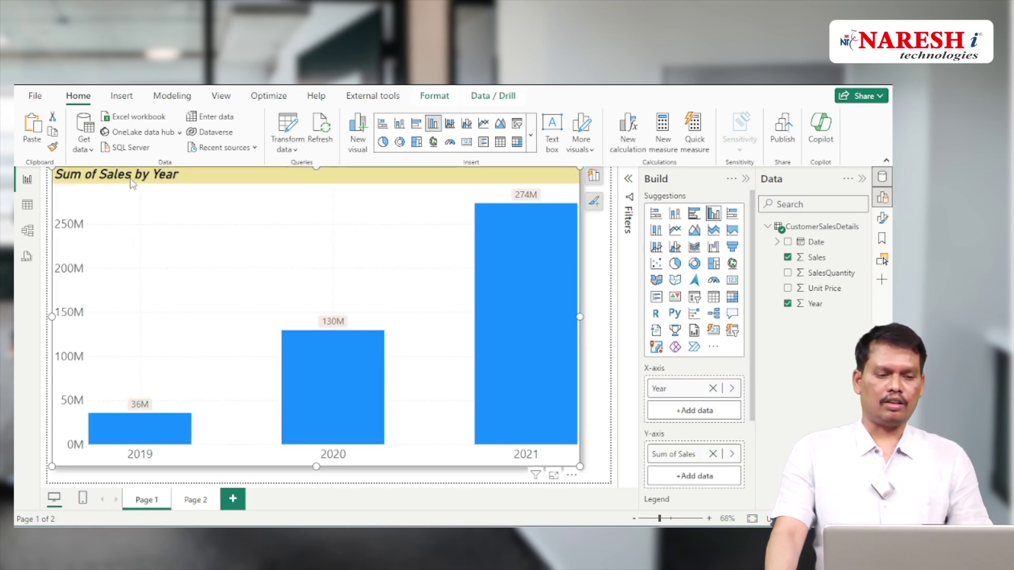
double_click(132, 180)
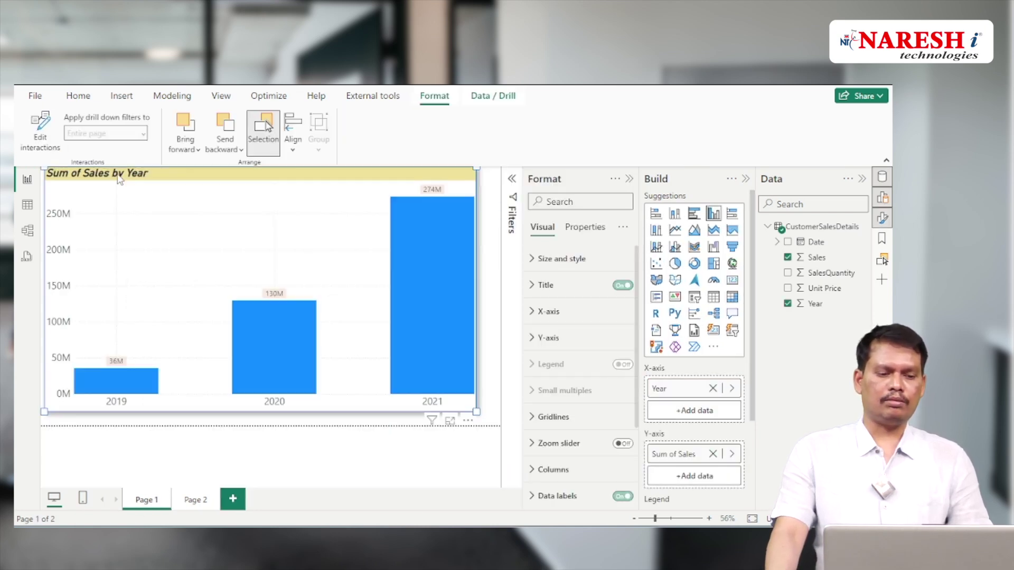
double_click(88, 175)
left_click(119, 182)
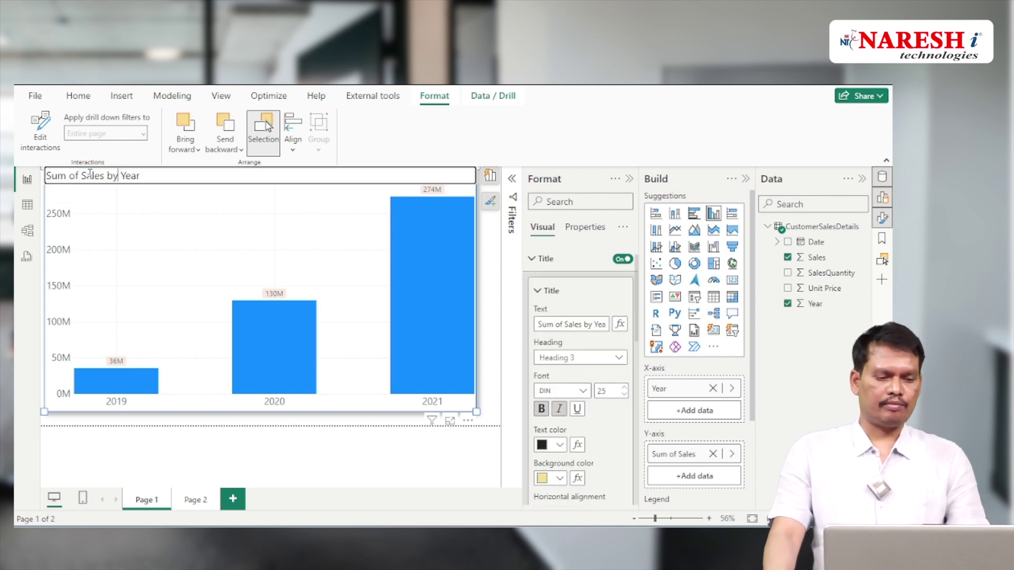
key("BackSpace")
key("BackSpace")
key("BackSpace")
key("BackSpace")
key("BackSpace")
key("BackSpace")
key("BackSpace")
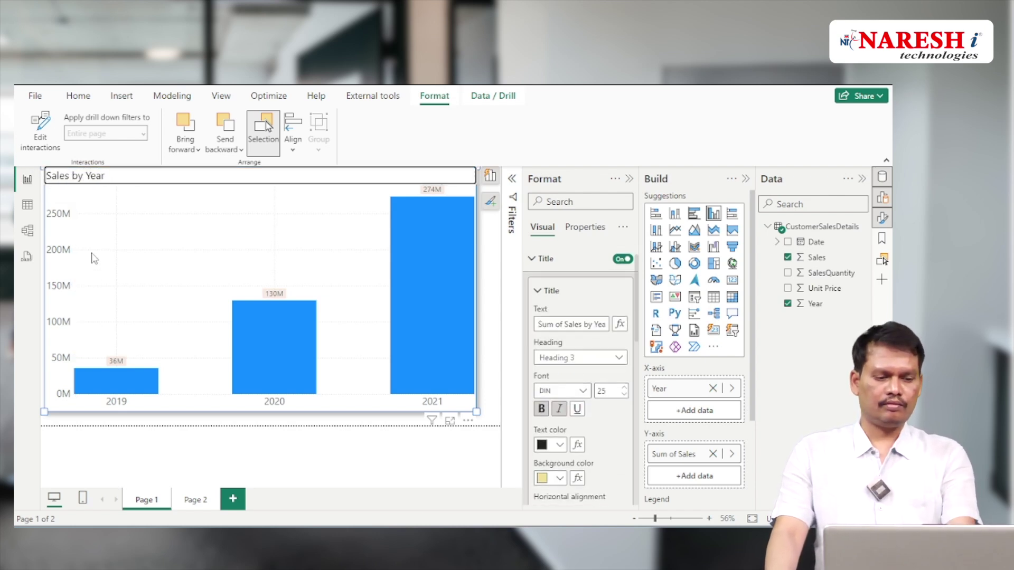
left_click(73, 344)
- Collapse the Format pane and deselect the chart to view the styled result
left_click(629, 179)
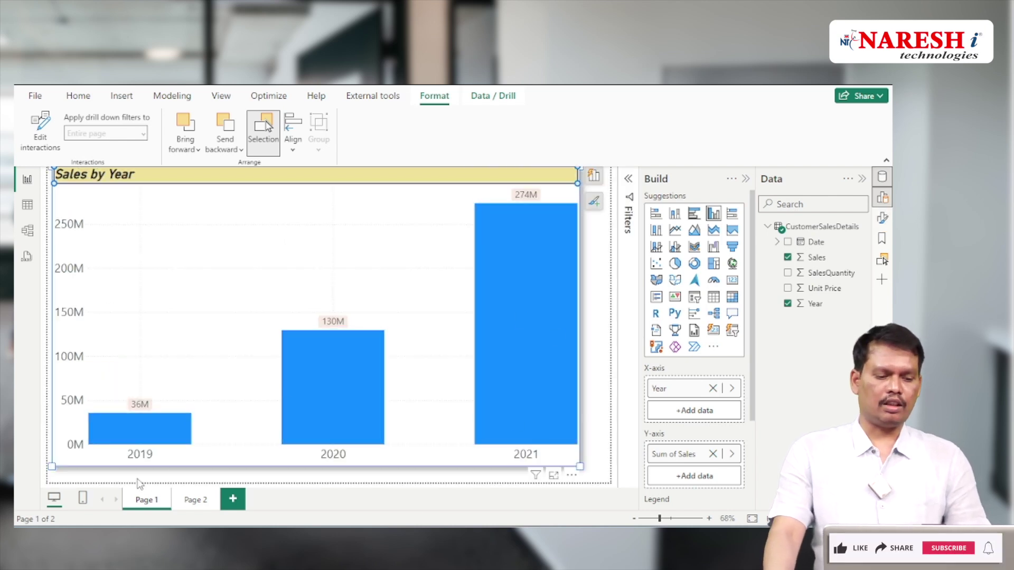
key("Escape")
left_click(292, 277)
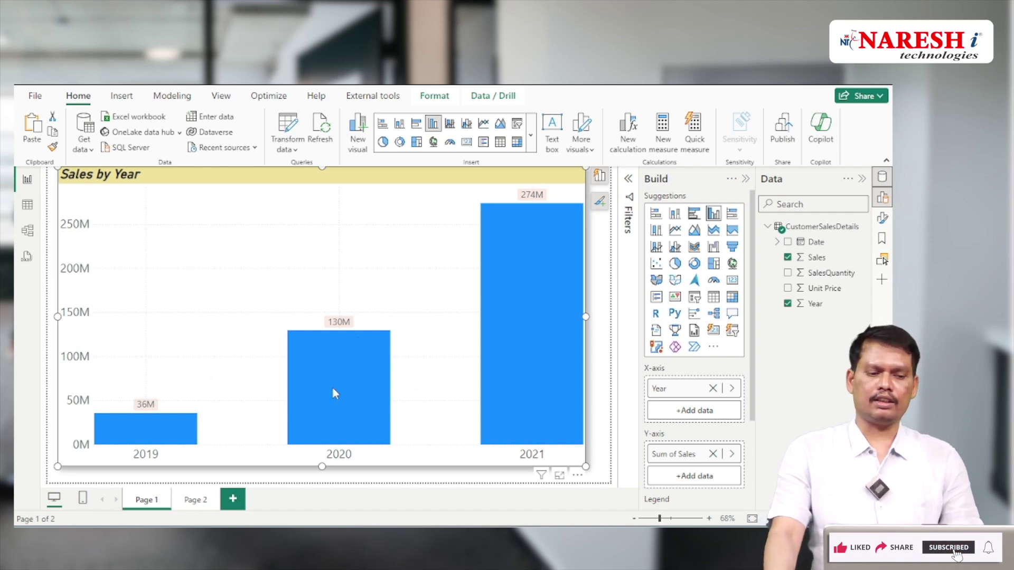
key("Escape")
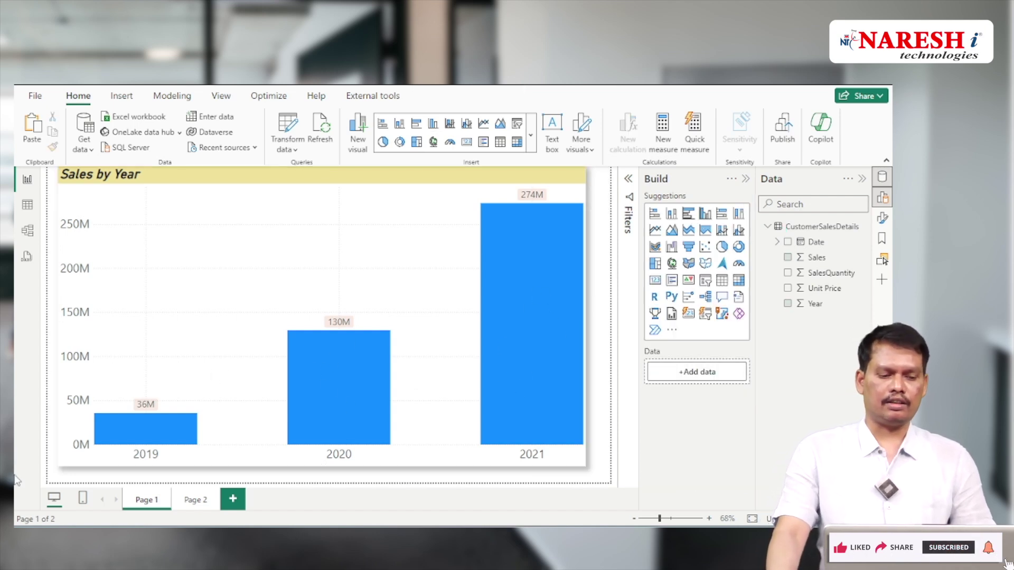